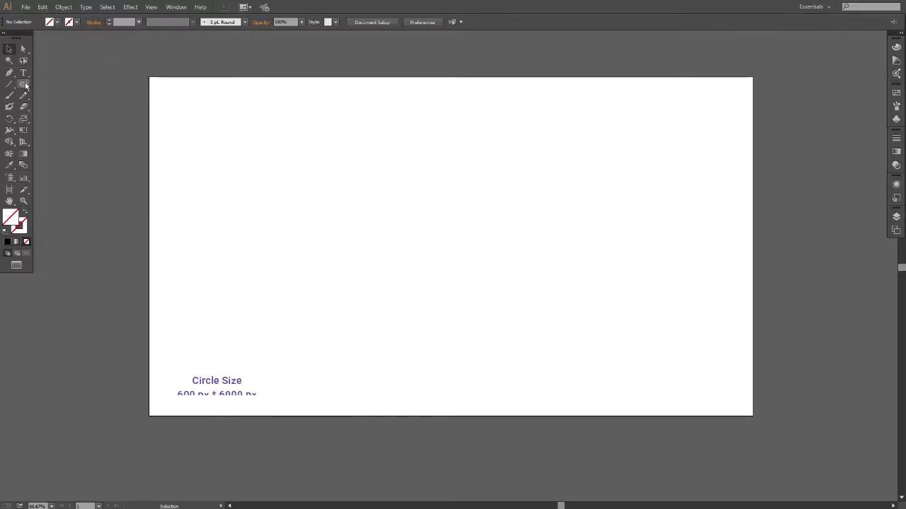
Step: Draw a 600×600 px circle and give it a 40 pt black stroke
click(23, 84)
click(372, 186)
text(600)
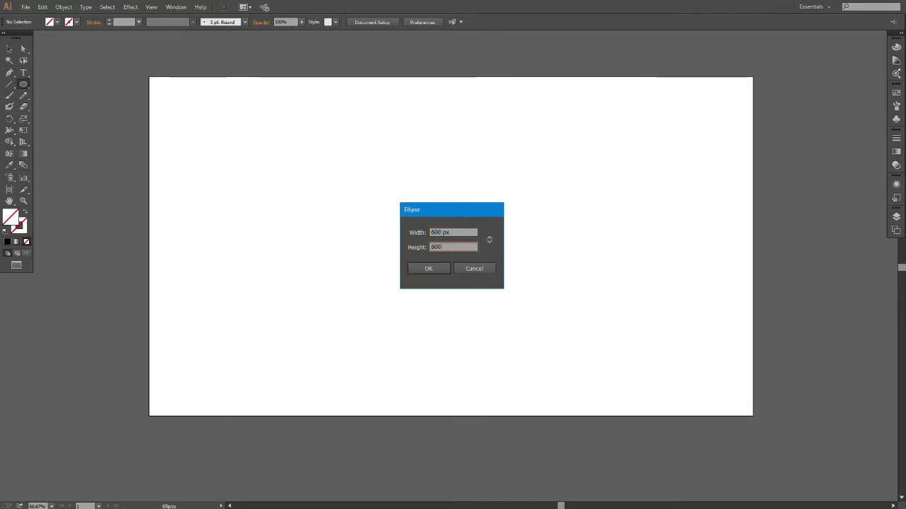
key(Return)
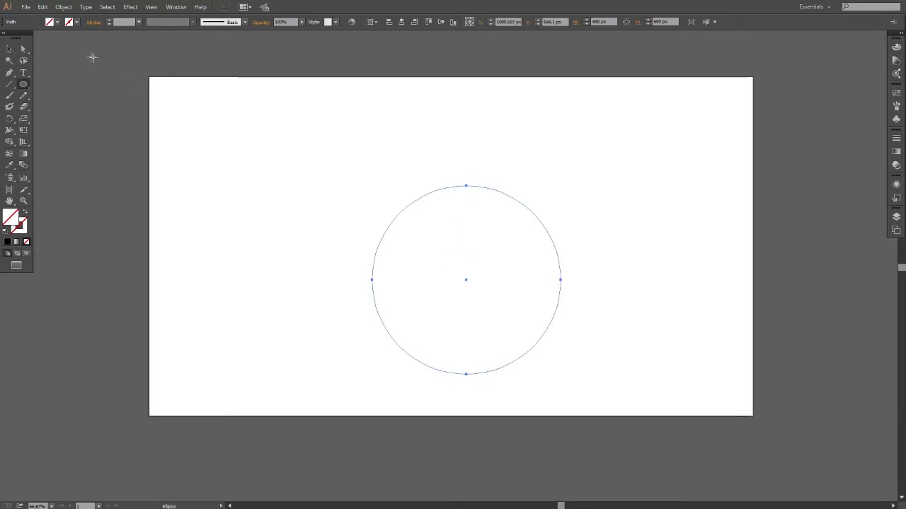
click(10, 48)
text(40)
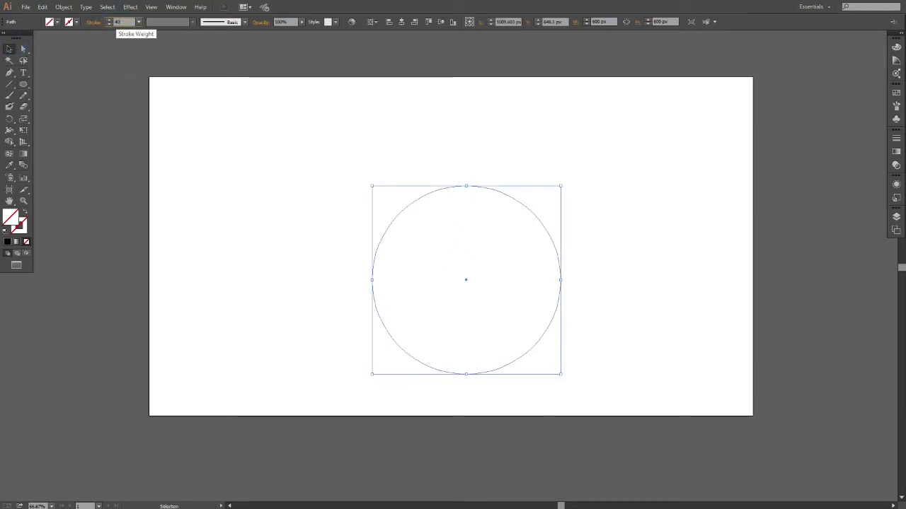
key(Return)
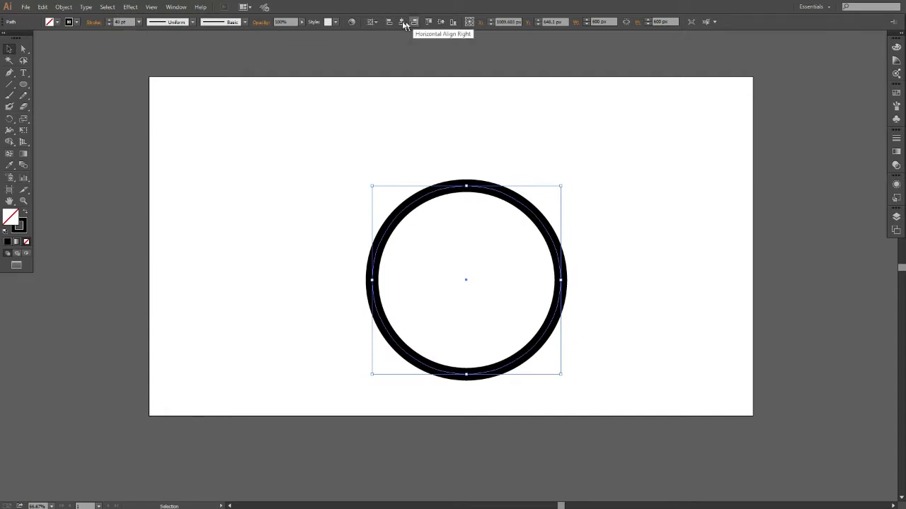
Step: Centre the ring on the artboard, then move it to the artboard's left side
click(401, 22)
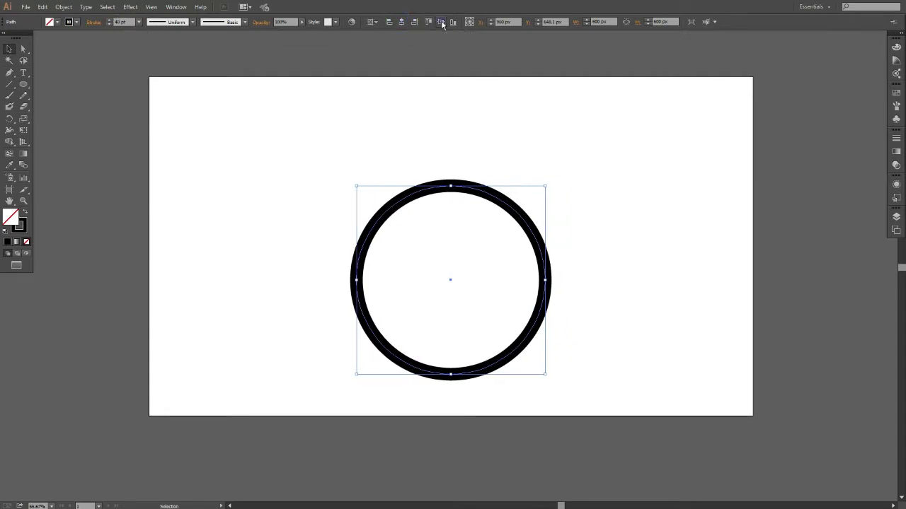
click(441, 22)
click(570, 133)
drag(516, 178, 404, 174)
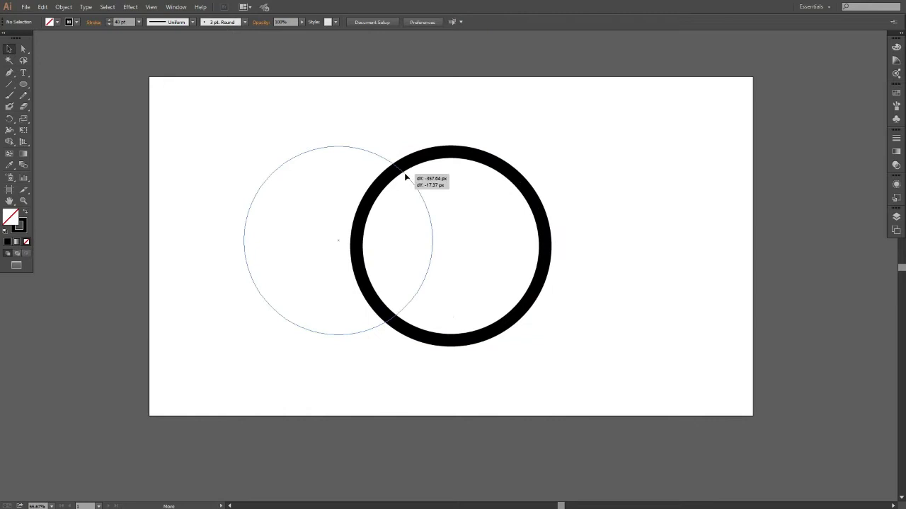
drag(458, 159, 458, 159)
click(51, 94)
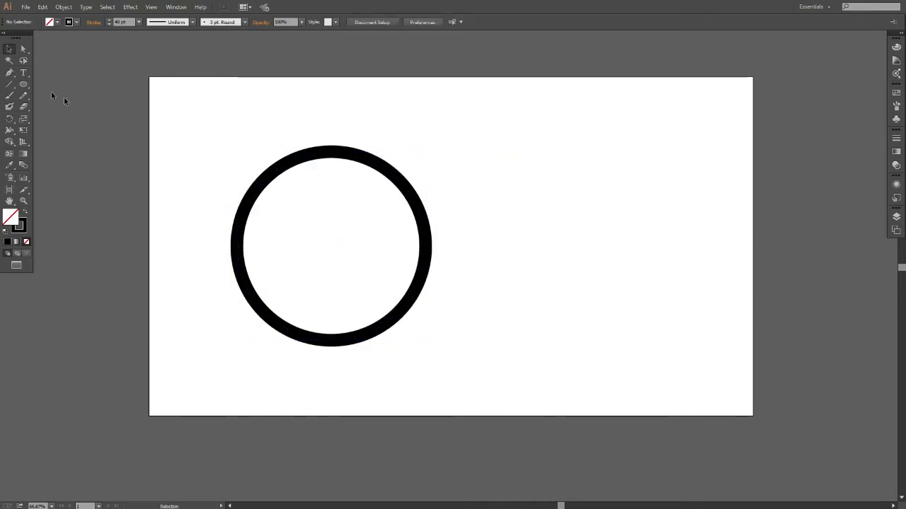
Step: Draw a thick vertical bar right of the ring and copy it once to its left
click(9, 86)
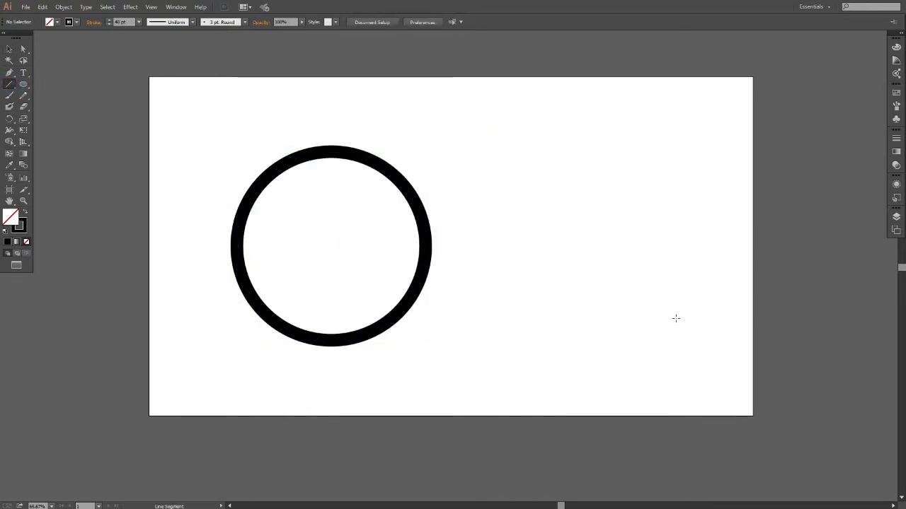
drag(675, 318, 663, 95)
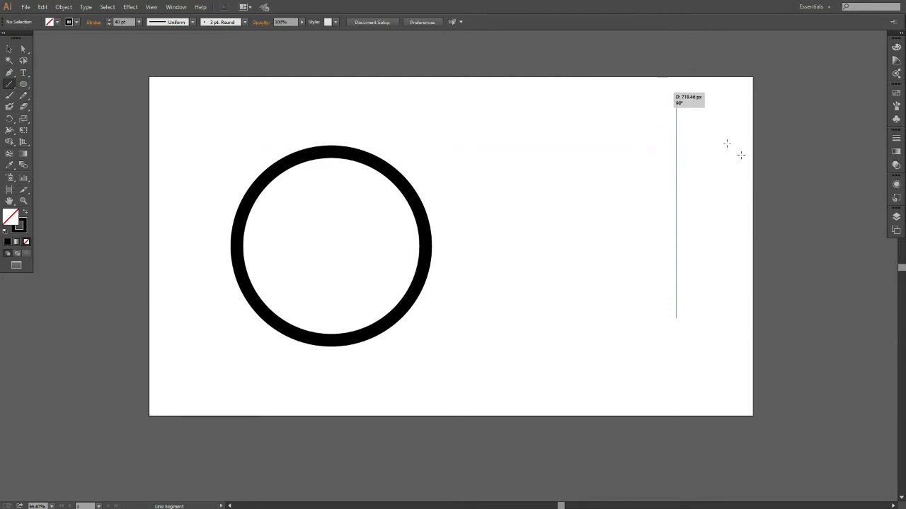
drag(740, 154, 750, 196)
click(9, 49)
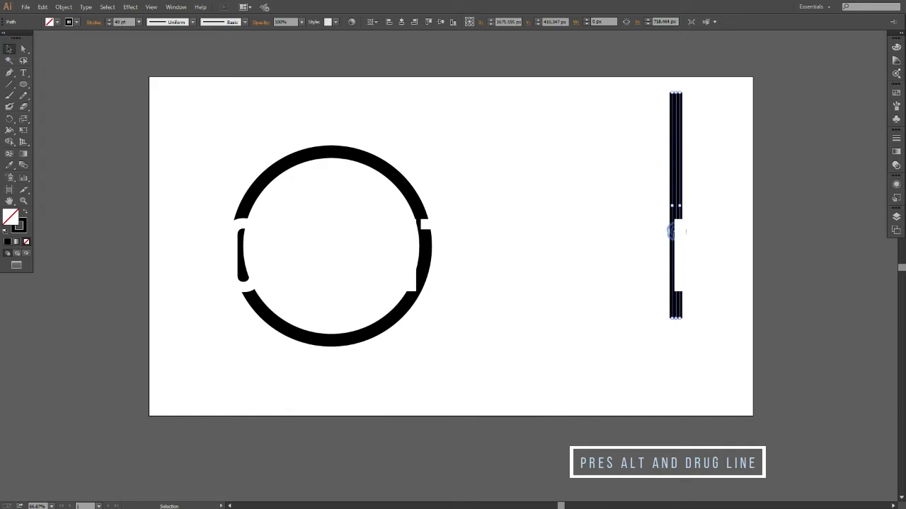
drag(672, 231, 636, 236)
click(725, 242)
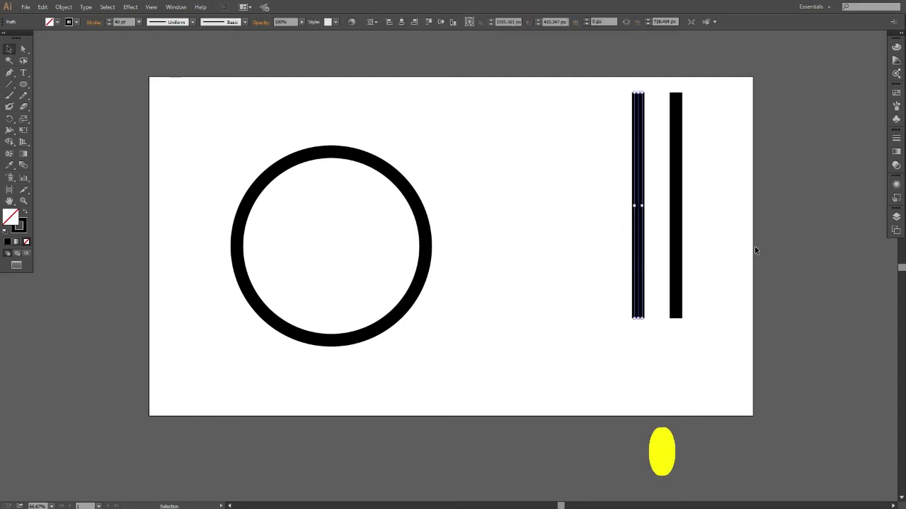
Step: Repeat the copy with Ctrl+D for five evenly spaced bars and group the leftmost four
key(ctrl+c)
key(ctrl+f)
key(ctrl+d)
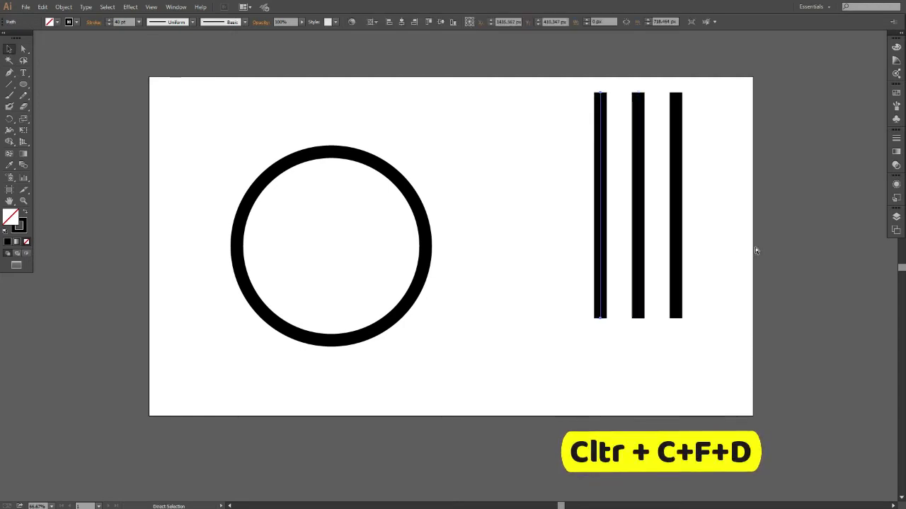
key(ctrl+d)
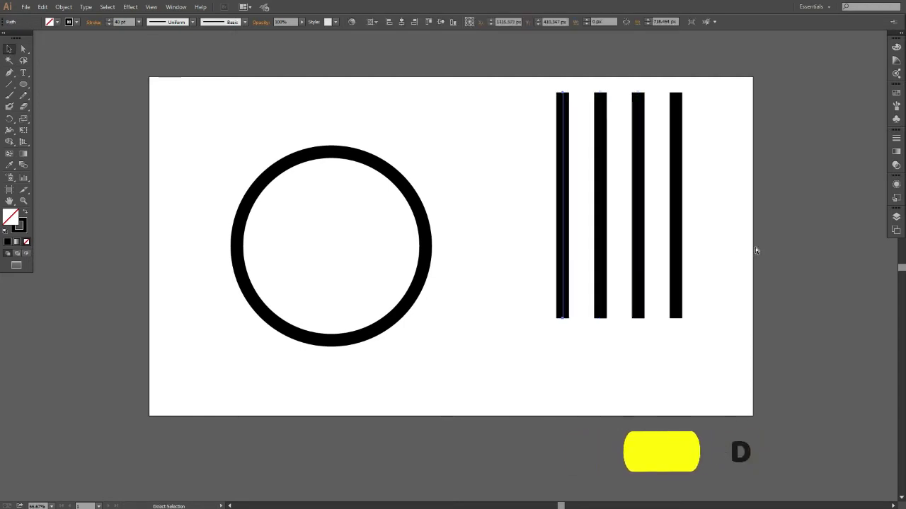
key(ctrl+d)
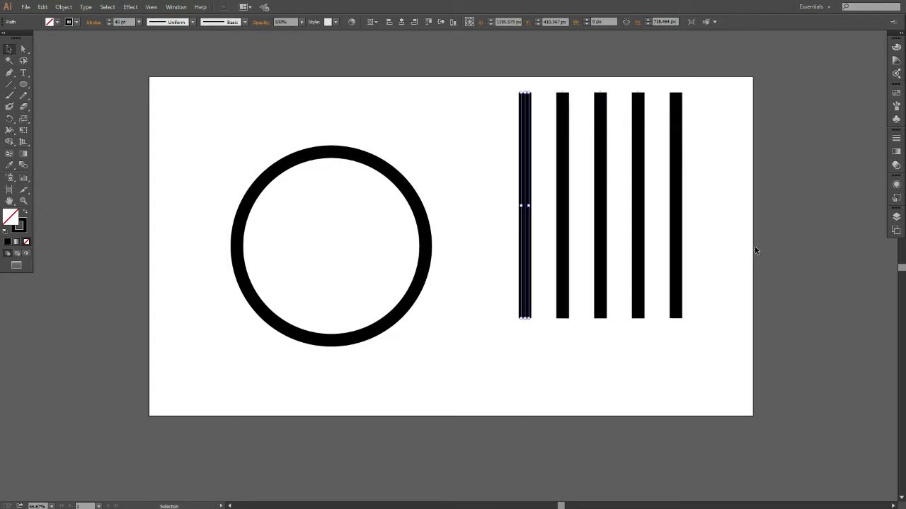
click(754, 247)
mouse_move(515, 79)
mouse_down()
mouse_move(642, 225)
mouse_move(644, 239)
mouse_up()
key(ctrl+g)
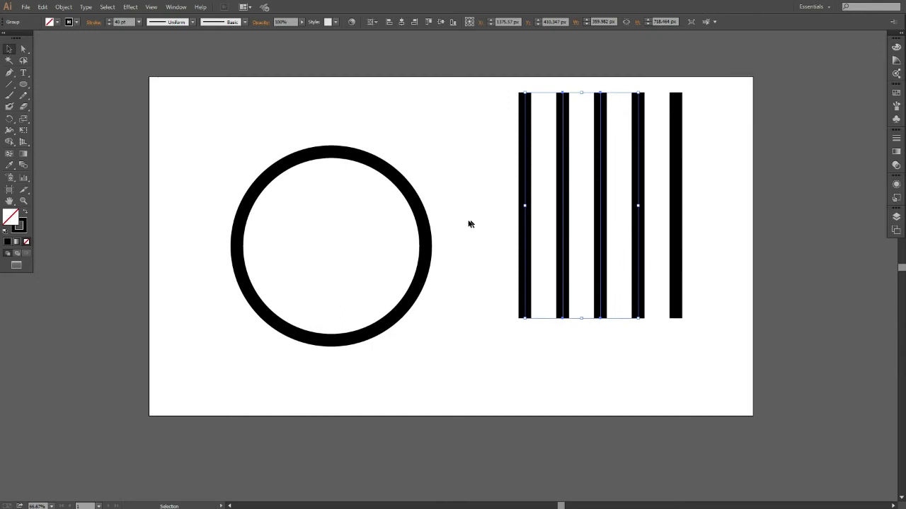
Step: Vertically centre the four-bar group on the ring and shift both toward the artboard centre
mouse_move(545, 210)
mouse_down()
mouse_move(397, 277)
mouse_move(397, 257)
mouse_up()
drag(228, 120, 424, 248)
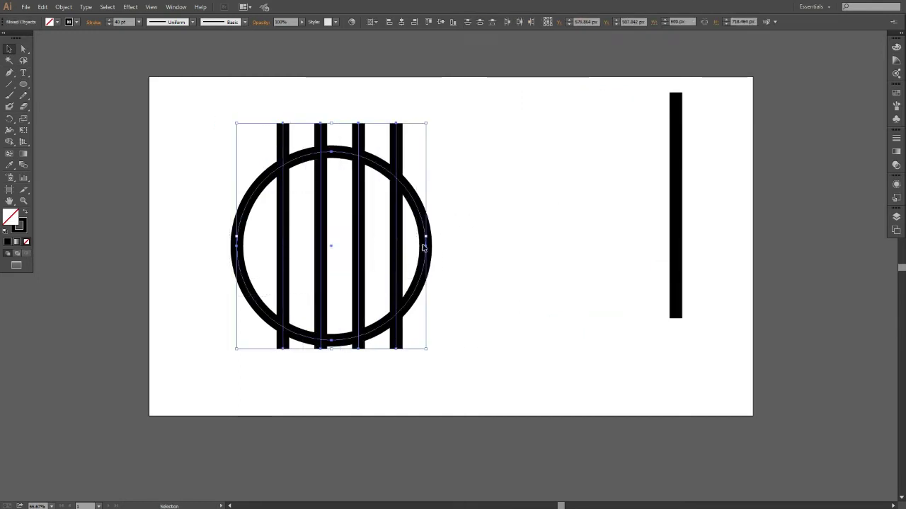
click(424, 244)
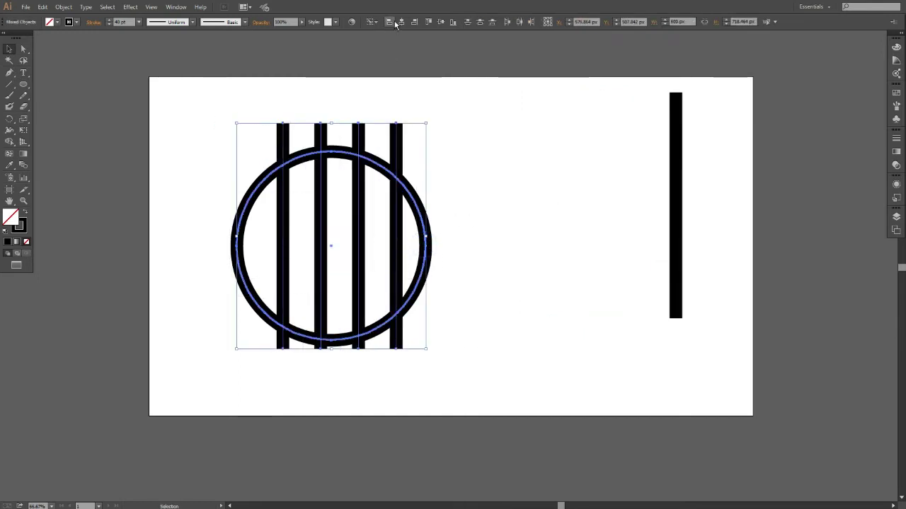
click(441, 22)
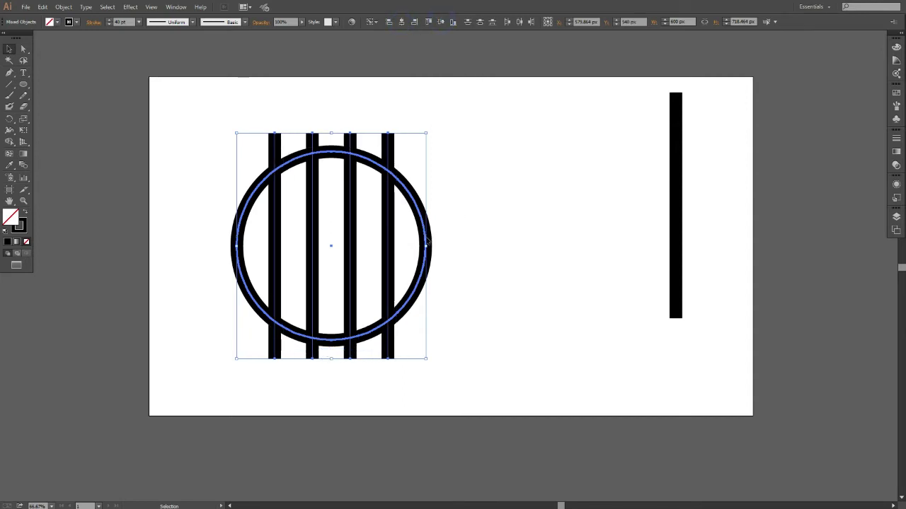
drag(427, 228, 531, 210)
click(562, 209)
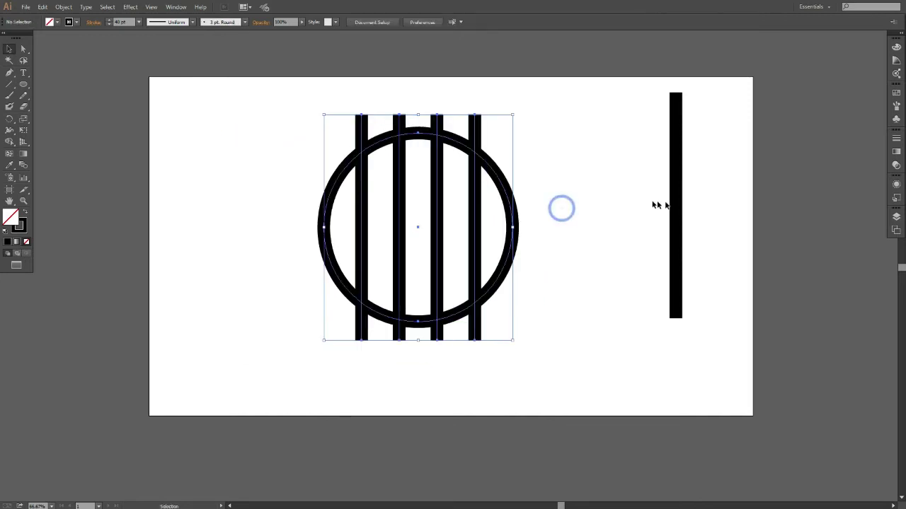
Step: Rotate the fifth bar 90° to horizontal and drag it across the ring
click(676, 206)
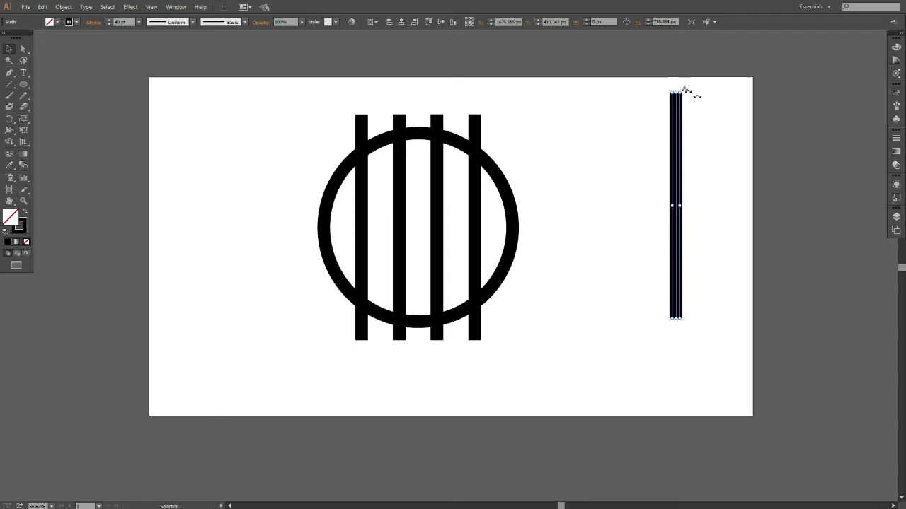
drag(684, 89, 782, 205)
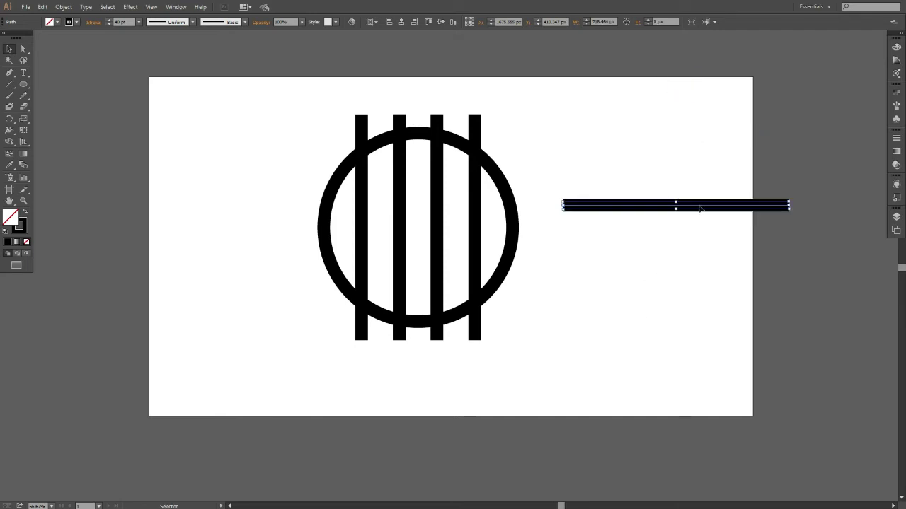
drag(704, 206, 449, 224)
drag(313, 113, 526, 330)
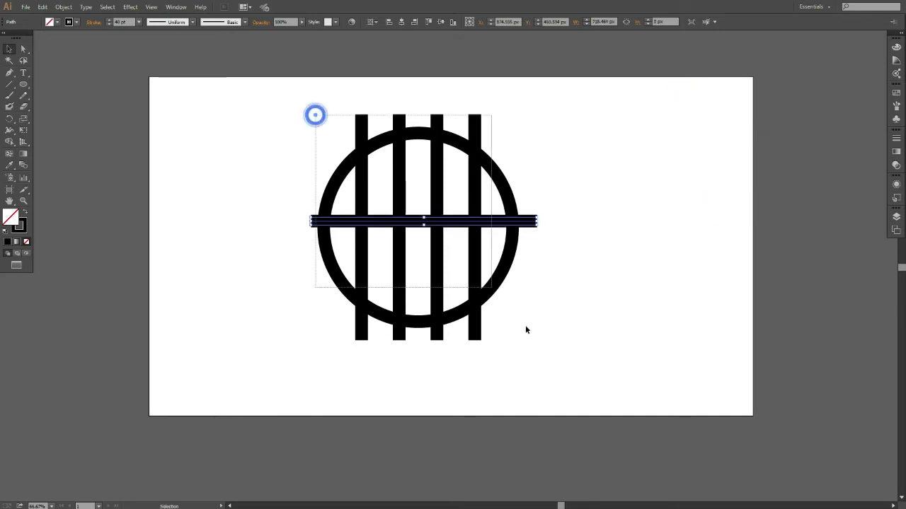
Step: Centre the crossbar horizontally and vertically on the ring, then reselect all the artwork
click(512, 205)
click(401, 22)
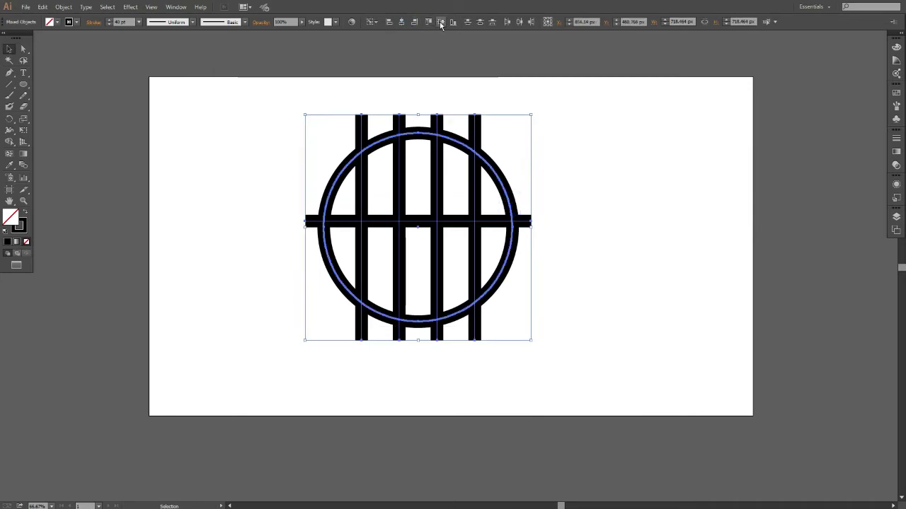
click(440, 22)
click(578, 165)
drag(247, 107, 578, 363)
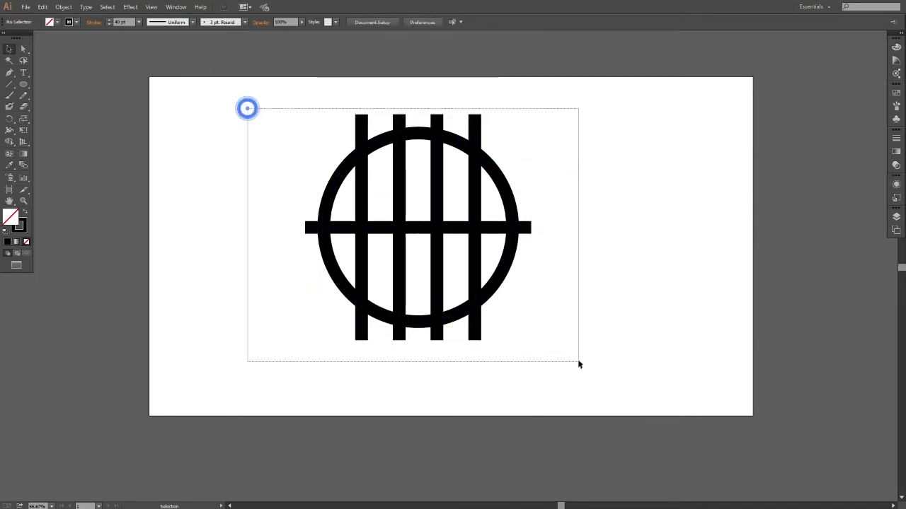
Step: Expand the ring and bars via Object > Expand with Fill and Stroke checked
click(64, 7)
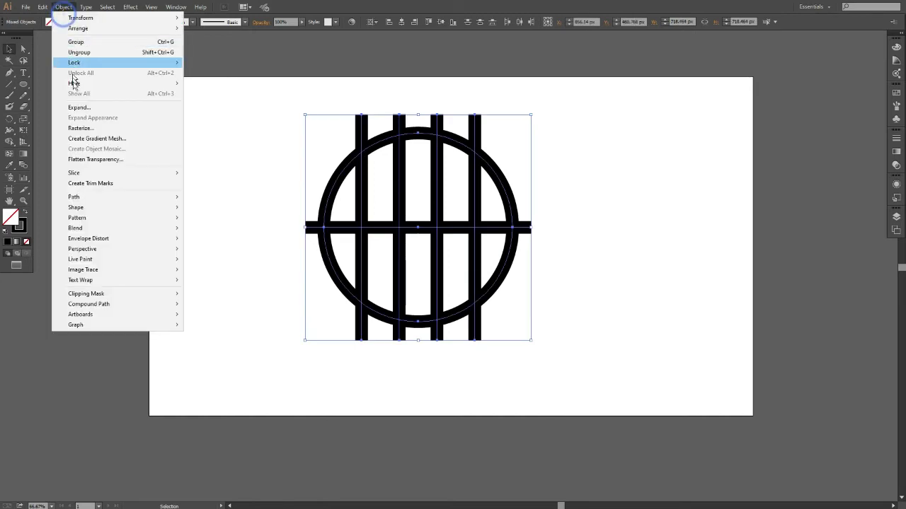
click(145, 111)
click(427, 306)
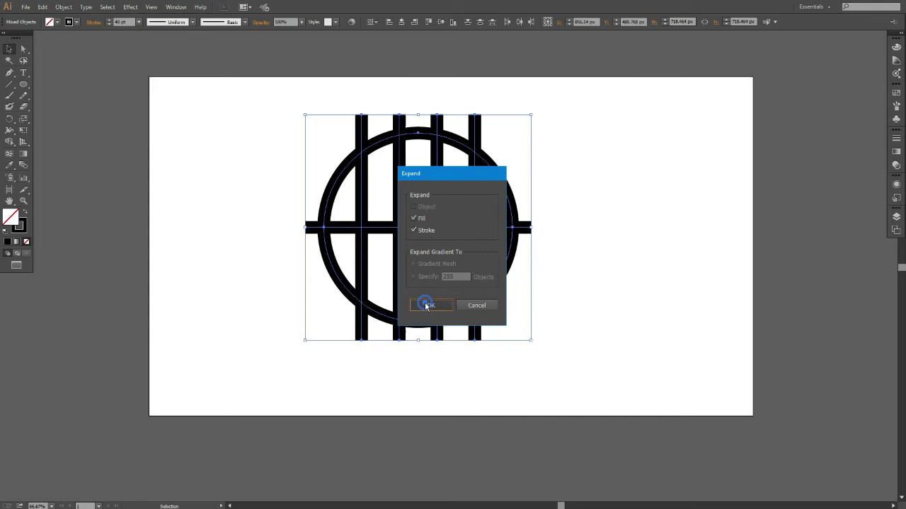
click(574, 204)
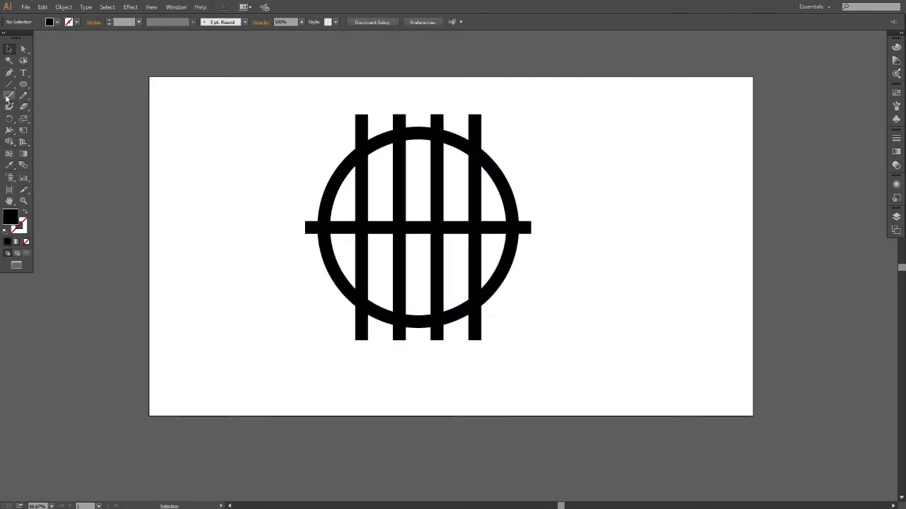
Step: Draw a thin horizontal line across the ring above the crossbar and copy it below
drag(584, 177, 735, 177)
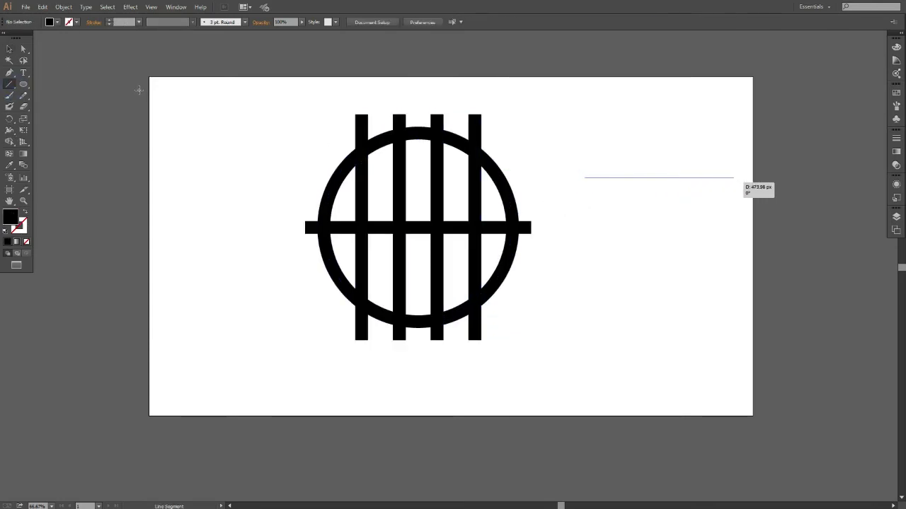
key(v)
drag(645, 182, 408, 192)
mouse_move(497, 191)
mouse_down()
mouse_move(545, 190)
mouse_move(534, 271)
mouse_up()
key(Up)
key(Up)
key(Up)
shift+click(532, 190)
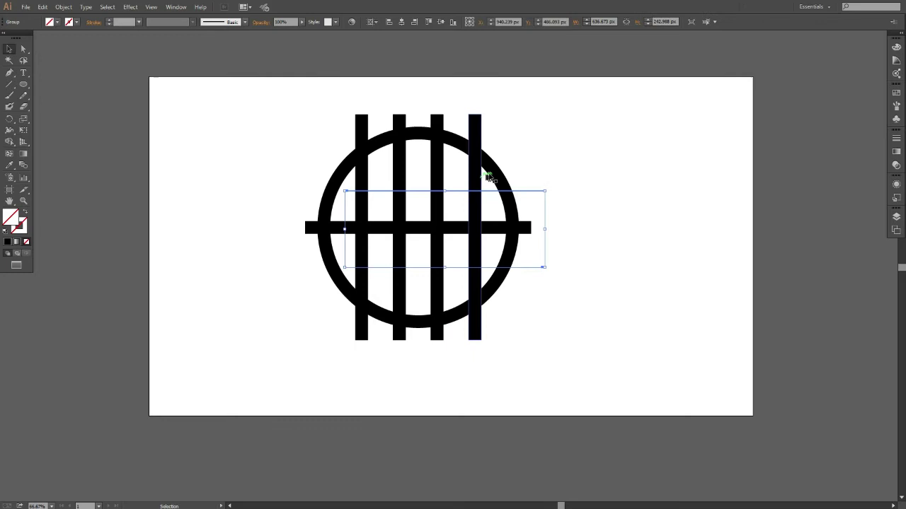
shift+click(498, 176)
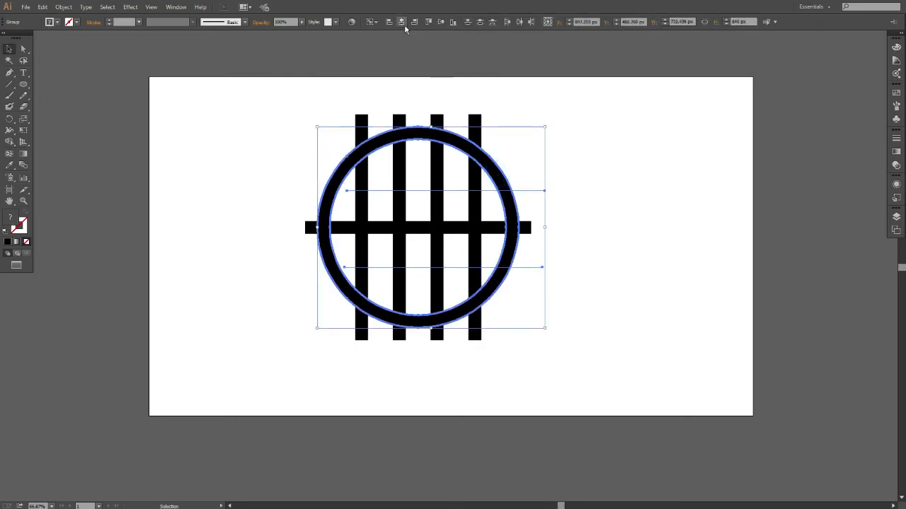
Step: Vertically centre the thin lines on the ring, then marquee-select the ring, bars and lines
click(439, 23)
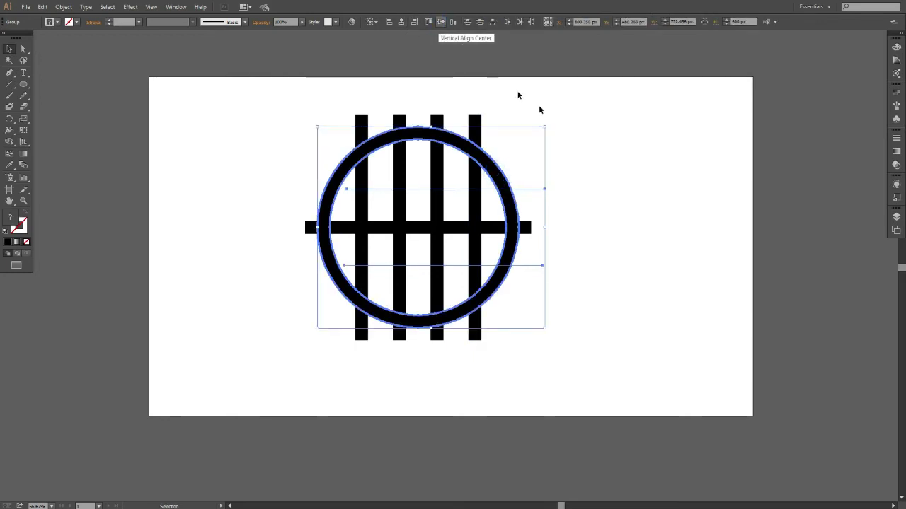
click(566, 115)
drag(331, 97, 588, 356)
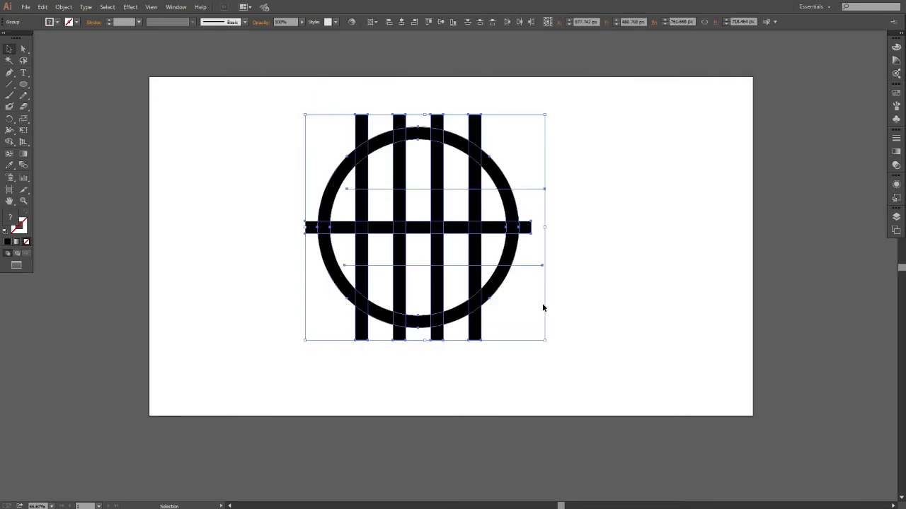
scroll(397, 278, up, 1)
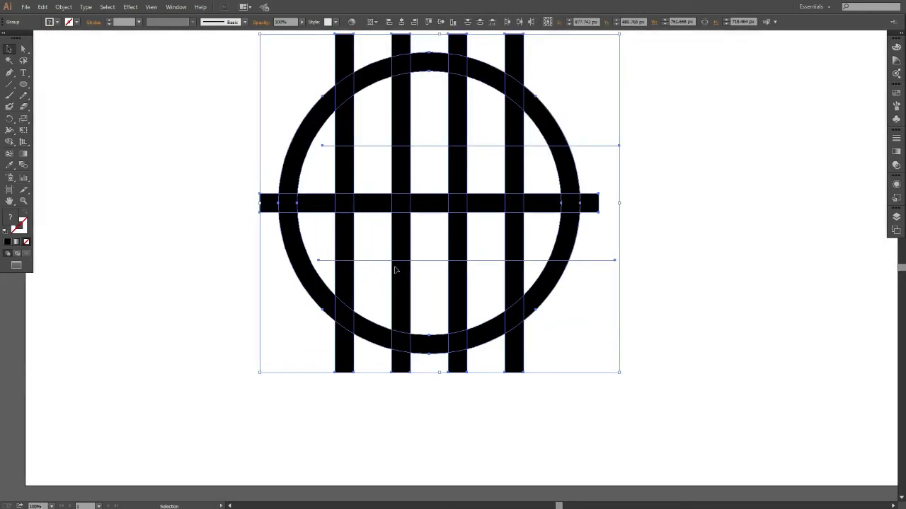
scroll(395, 270, up, 1)
Step: With Shape Builder, delete the bar stubs outside the ring and the ring segments between bars
click(12, 145)
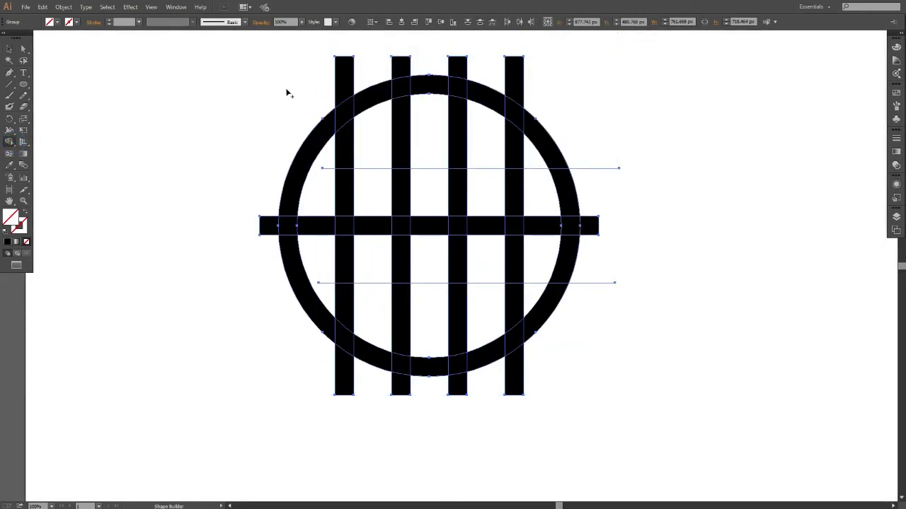
mouse_move(285, 89)
mouse_down()
mouse_move(370, 61)
mouse_move(491, 70)
mouse_move(548, 92)
mouse_up()
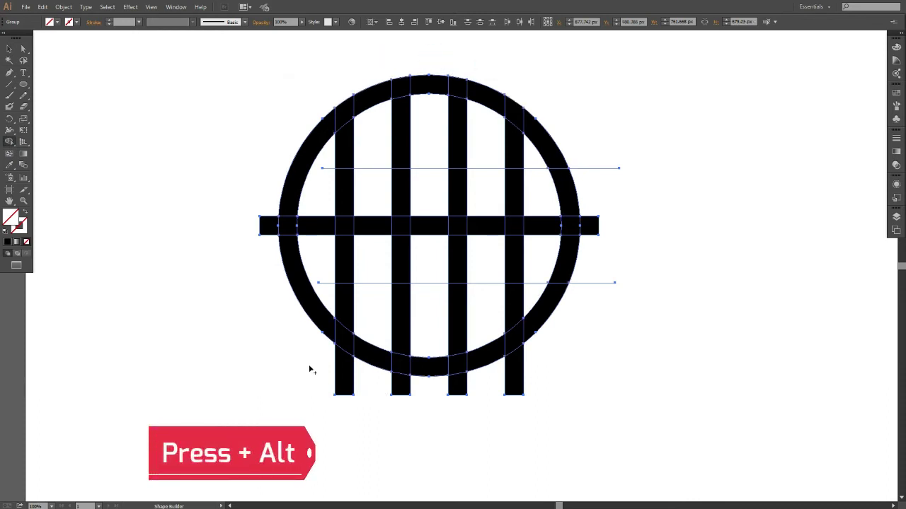
mouse_move(309, 368)
mouse_down()
mouse_move(425, 394)
mouse_move(540, 374)
mouse_up()
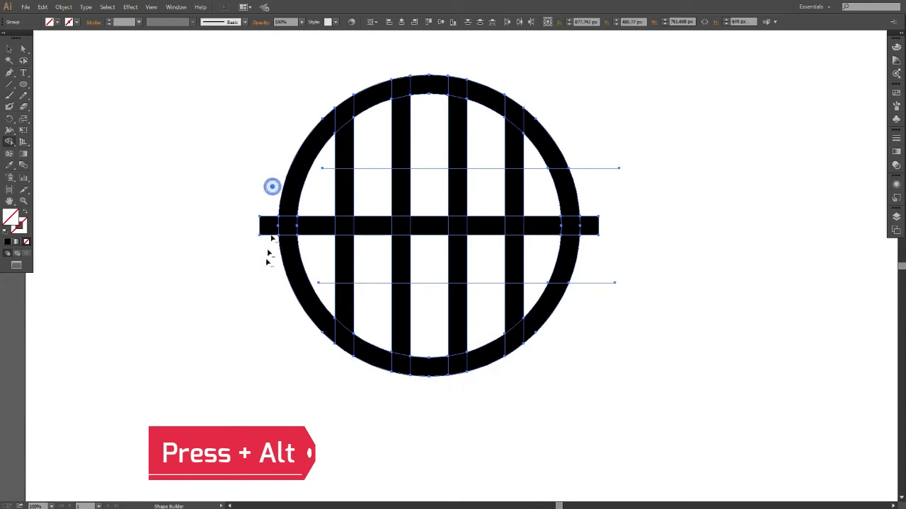
drag(267, 261, 269, 262)
drag(599, 198, 599, 240)
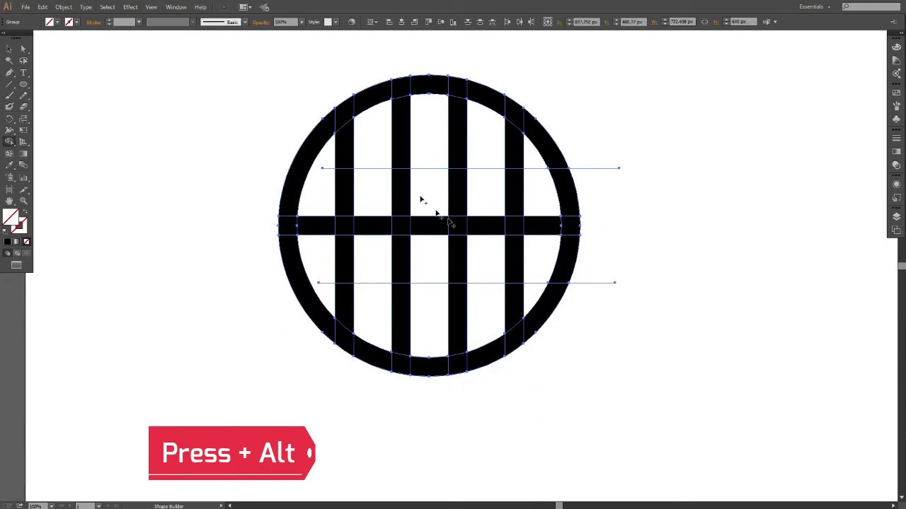
drag(368, 71, 371, 99)
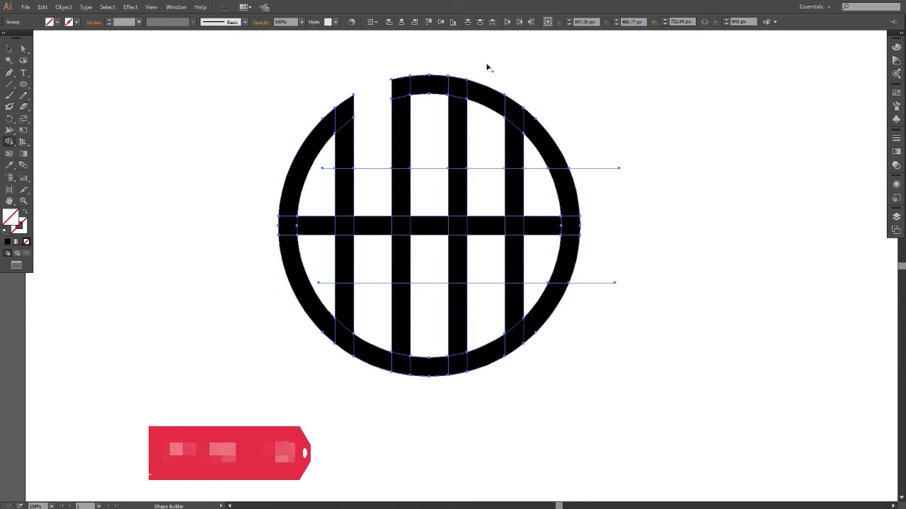
drag(486, 65, 457, 173)
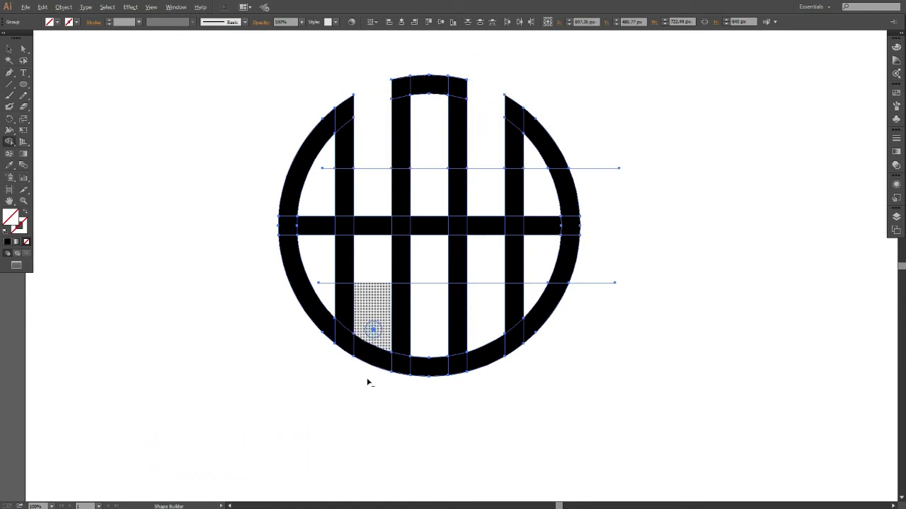
drag(367, 405, 368, 364)
drag(489, 397, 487, 370)
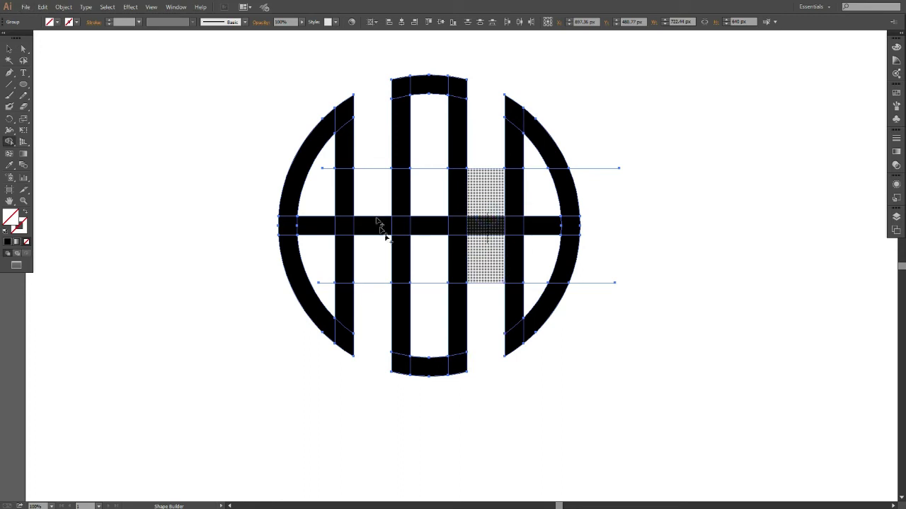
Step: Delete crossbar pieces and inner cells to shape the letters A, E and S
drag(379, 225, 376, 241)
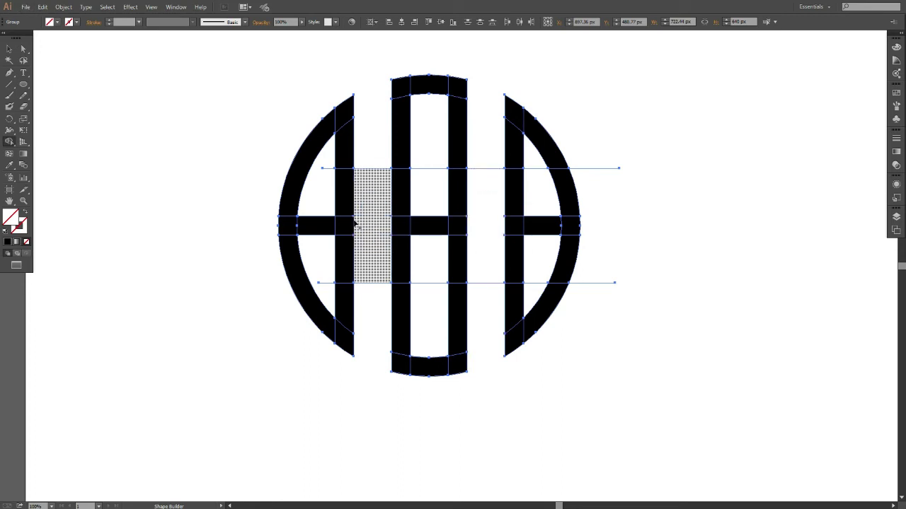
drag(327, 290, 359, 307)
mouse_move(440, 202)
mouse_down()
mouse_move(438, 267)
mouse_move(461, 264)
mouse_up()
drag(635, 253, 720, 253)
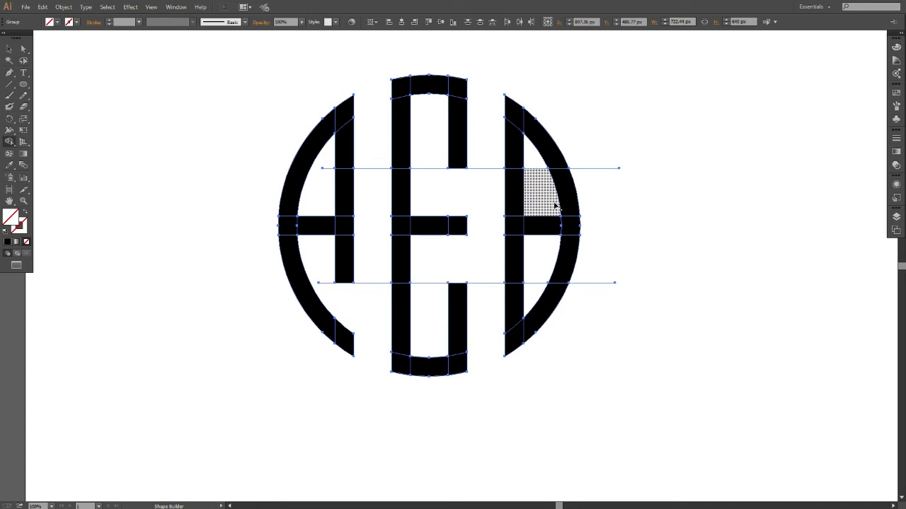
drag(552, 204, 596, 205)
drag(489, 261, 533, 263)
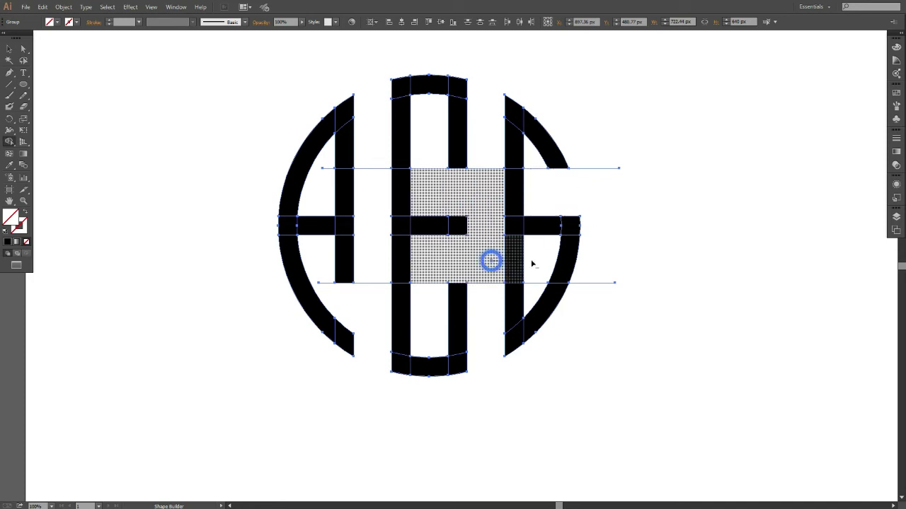
drag(689, 260, 690, 260)
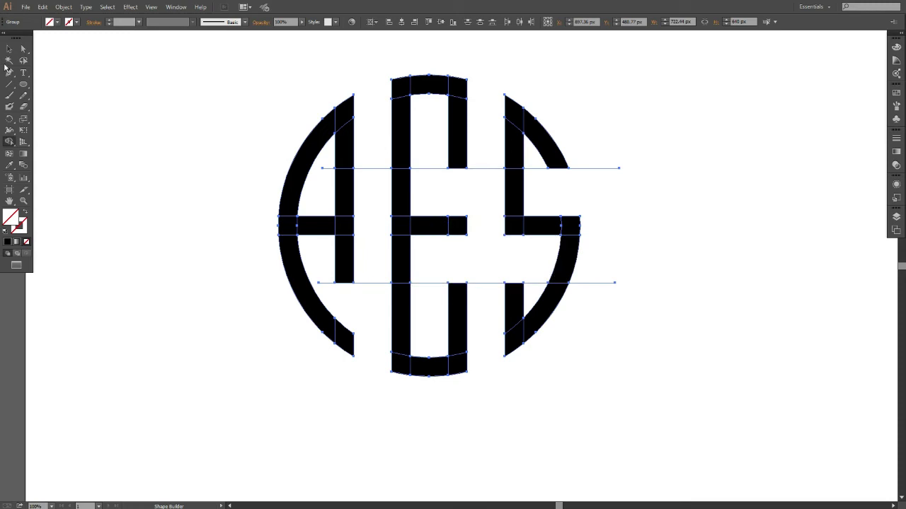
click(8, 49)
Step: Magic-Wand-select both thin horizontal construction lines and delete them
click(98, 81)
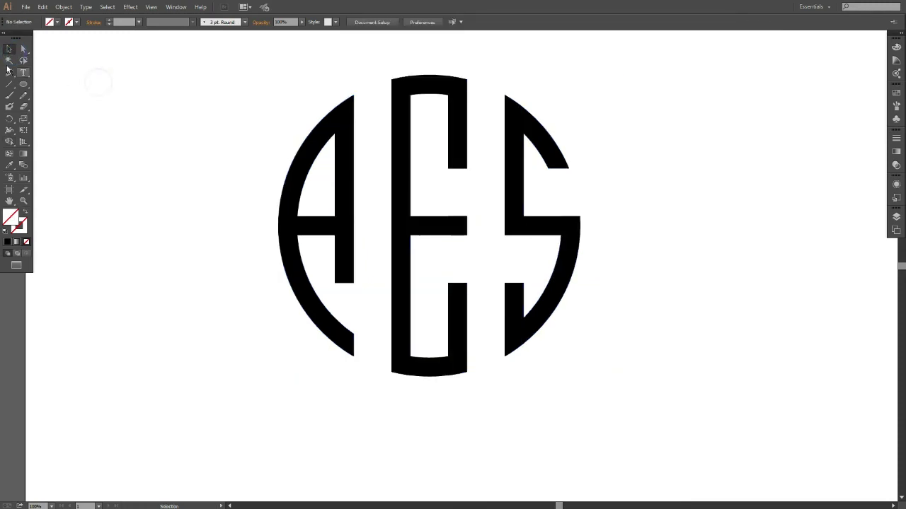
click(10, 60)
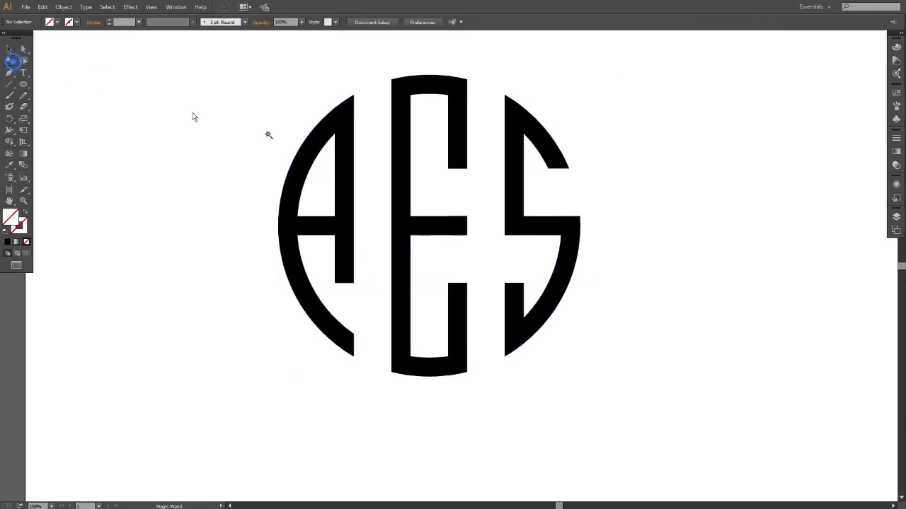
click(581, 168)
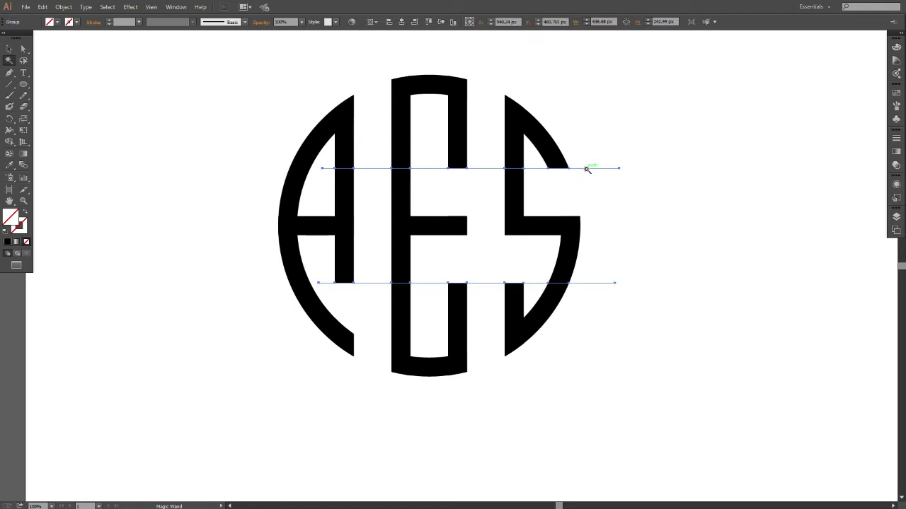
key(Delete)
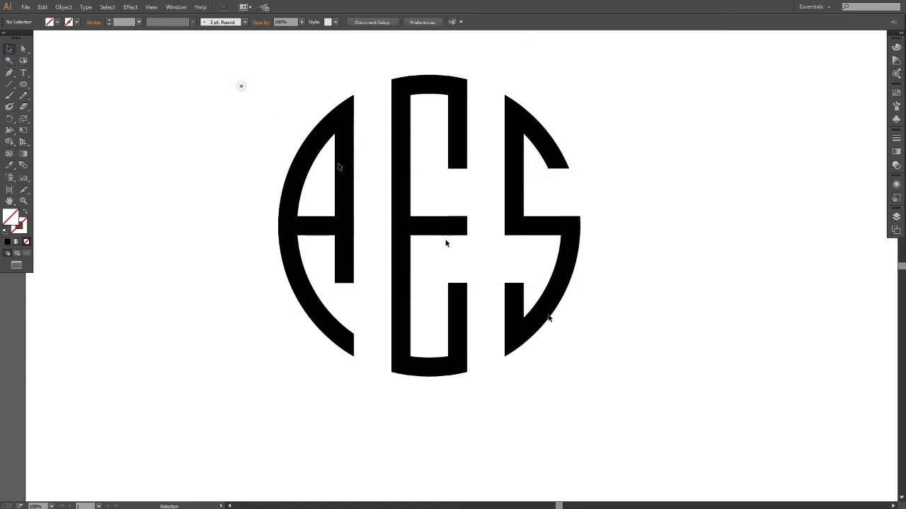
Step: Select the whole monogram and apply Pathfinder Unite, then close the Pathfinder panel
drag(243, 85, 602, 355)
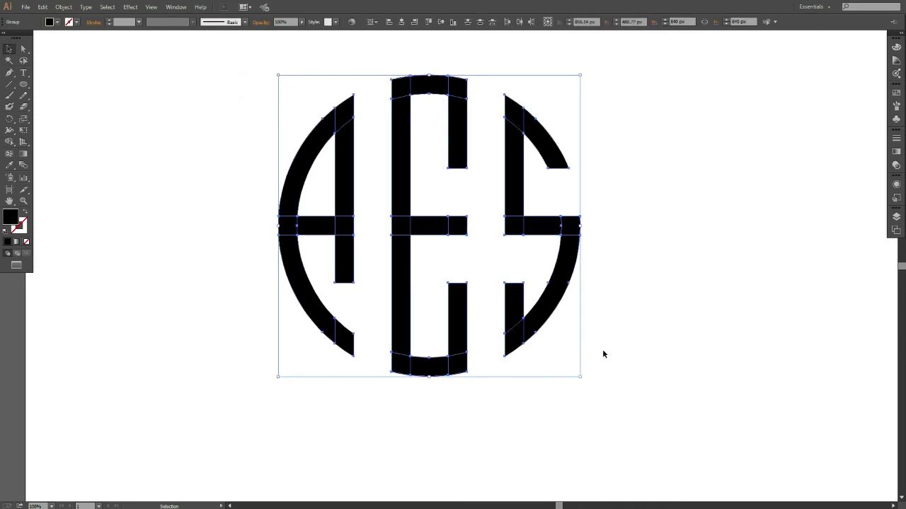
scroll(603, 348, down, 1)
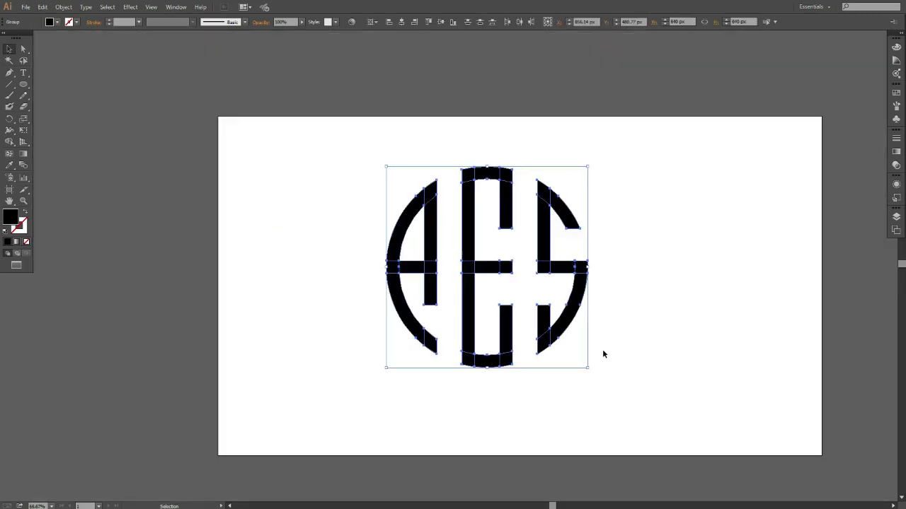
click(171, 9)
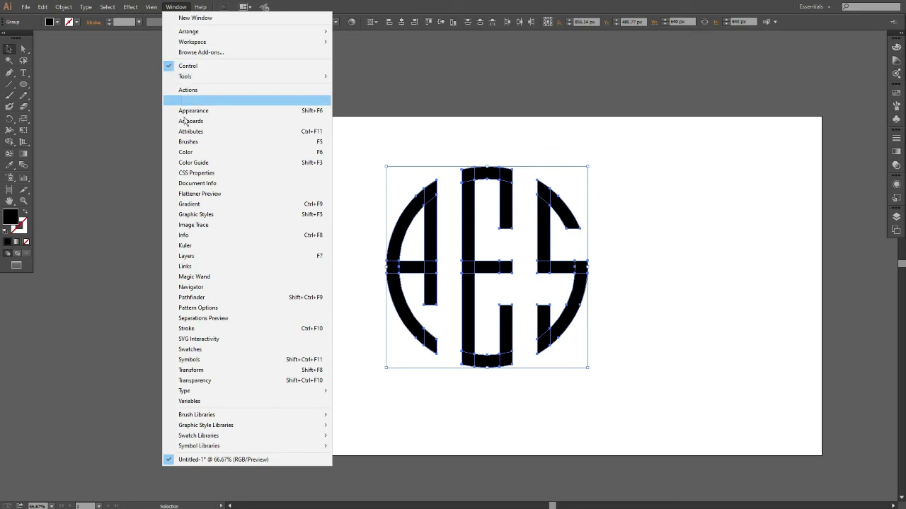
click(192, 297)
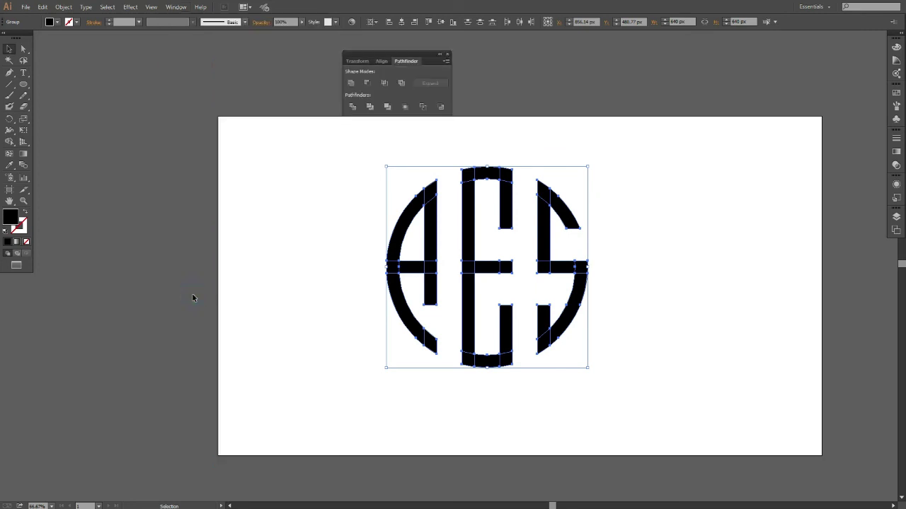
click(350, 84)
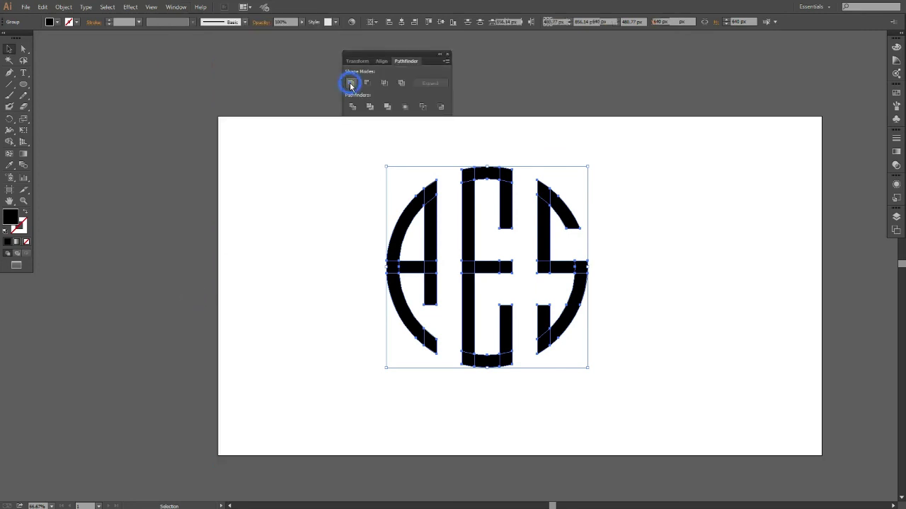
click(292, 168)
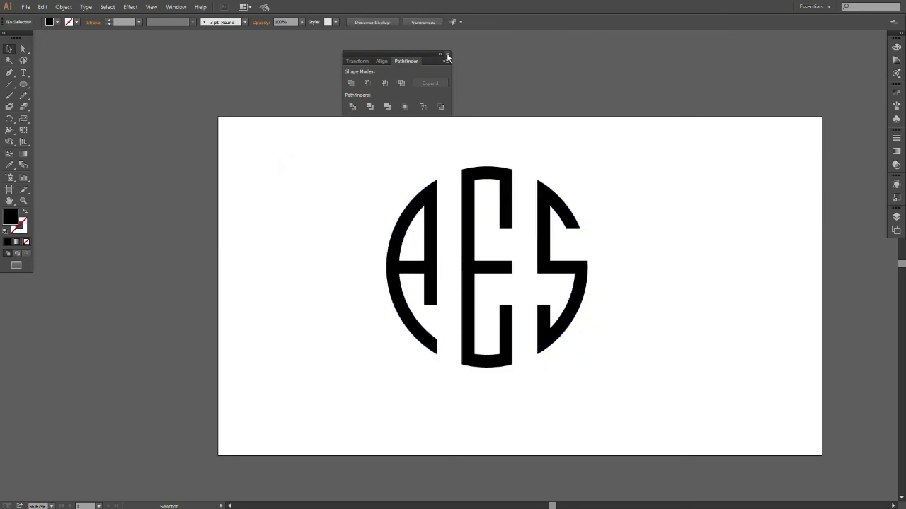
click(447, 55)
Step: Marquee-select the AES monogram and drag a corner inward to shrink it about its centre
drag(399, 132, 566, 340)
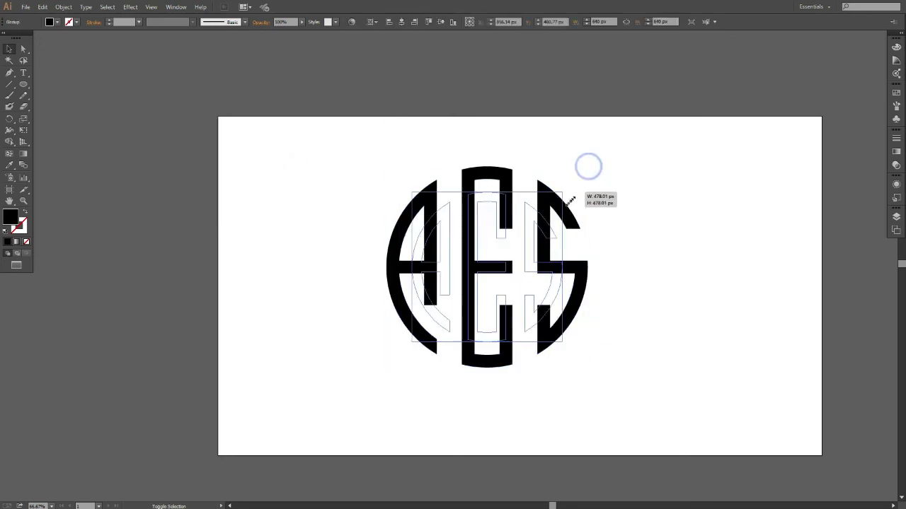
drag(588, 170, 552, 205)
click(595, 204)
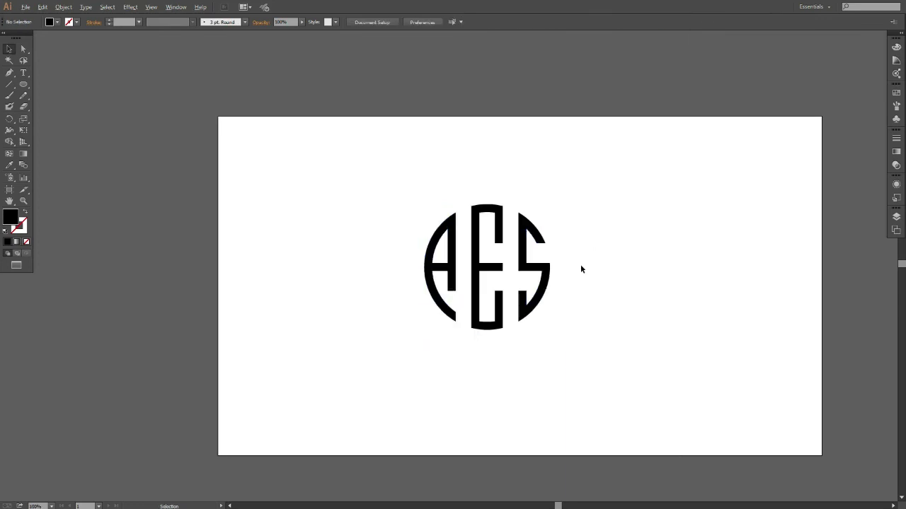
scroll(580, 269, up, 1)
scroll(365, 311, down, 3)
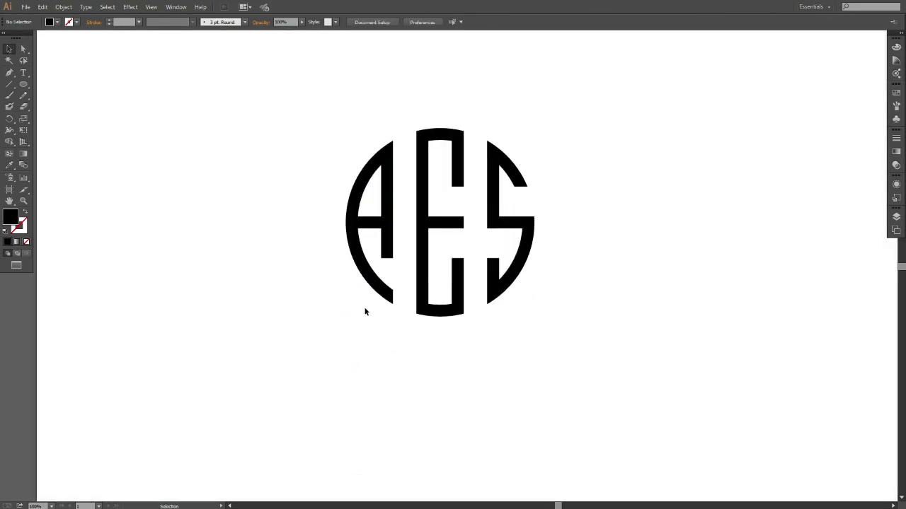
scroll(365, 312, down, 1)
key(alt)
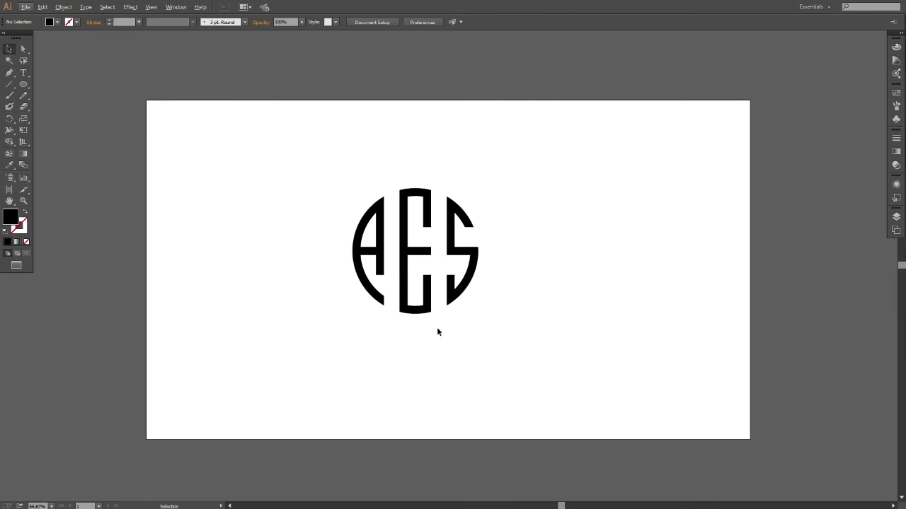